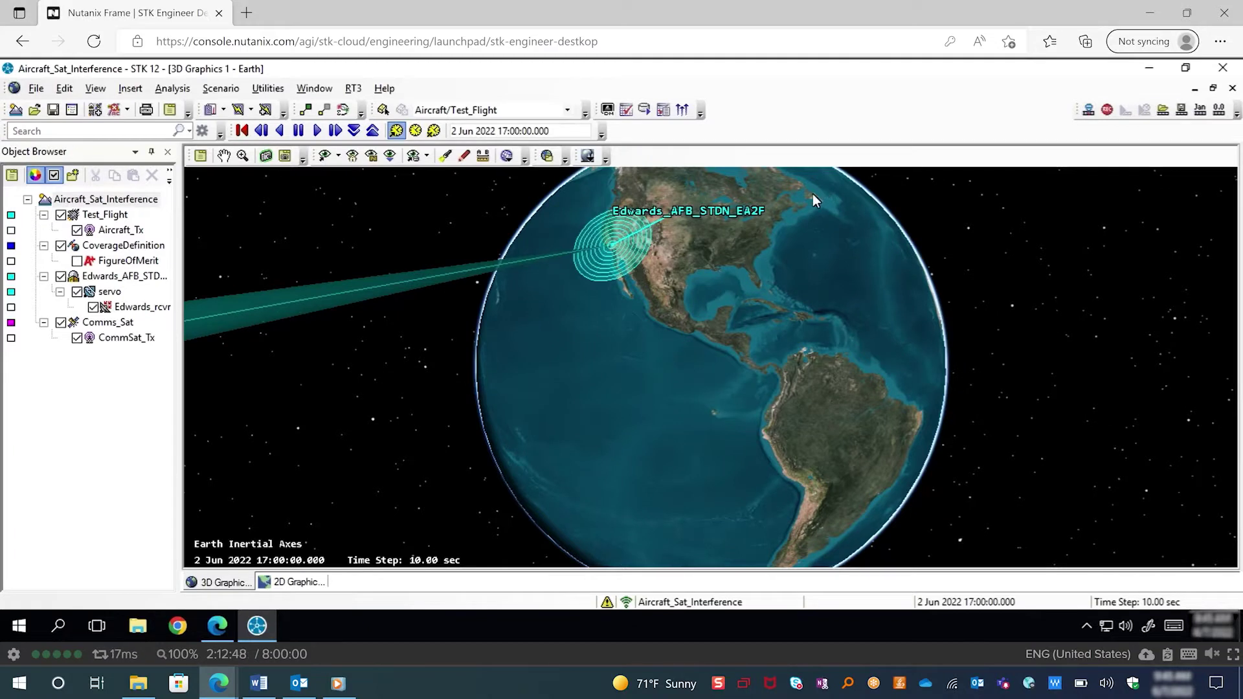
Step: Switch the 3D view to the Test_Flight stored view to zoom in on the aircraft
click(426, 156)
click(447, 206)
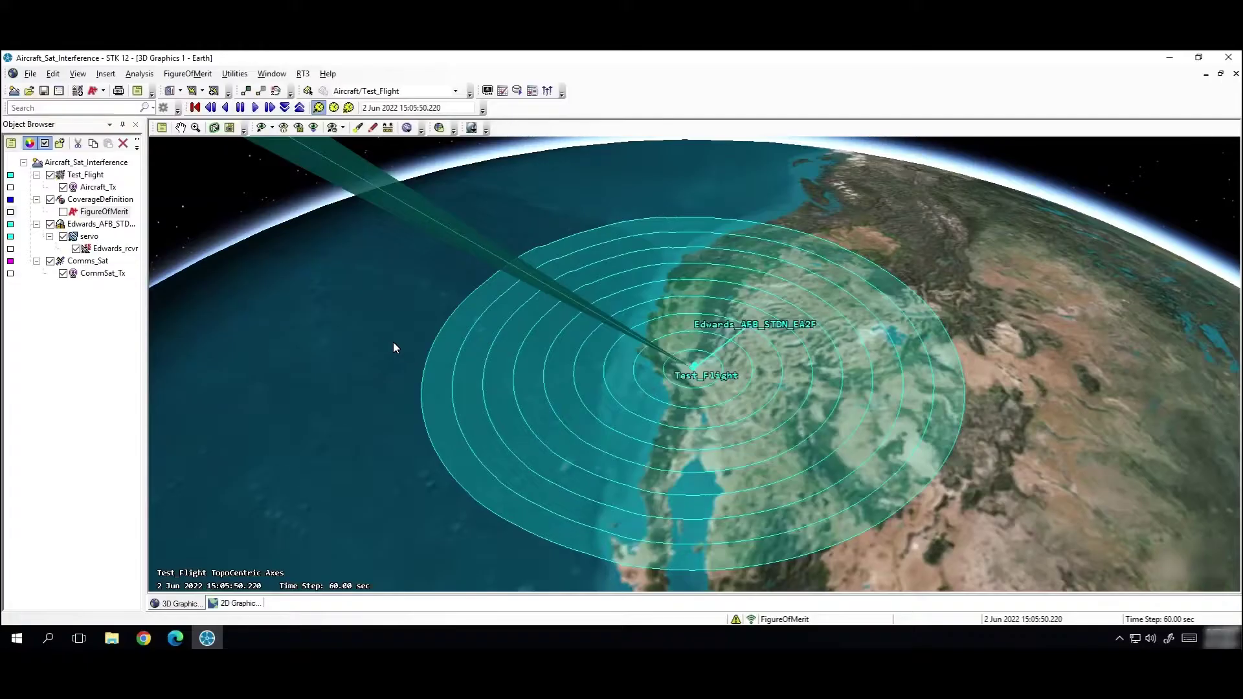
right_click(101, 274)
click(138, 281)
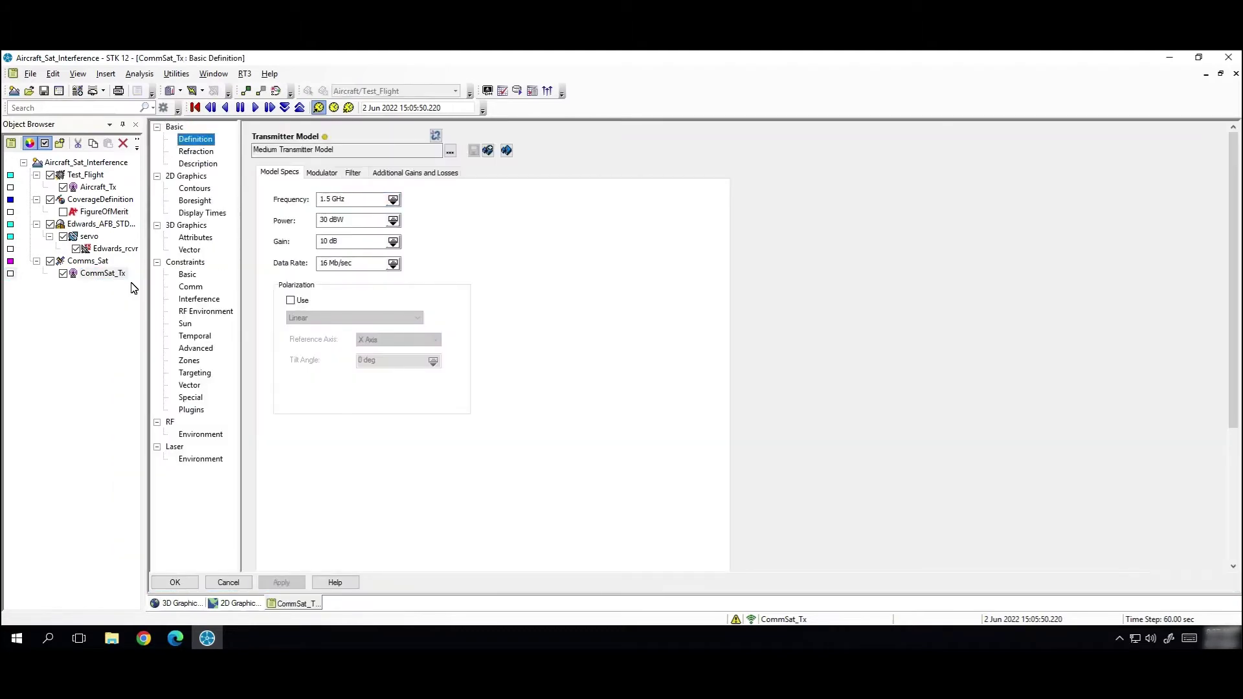
drag(361, 200, 304, 195)
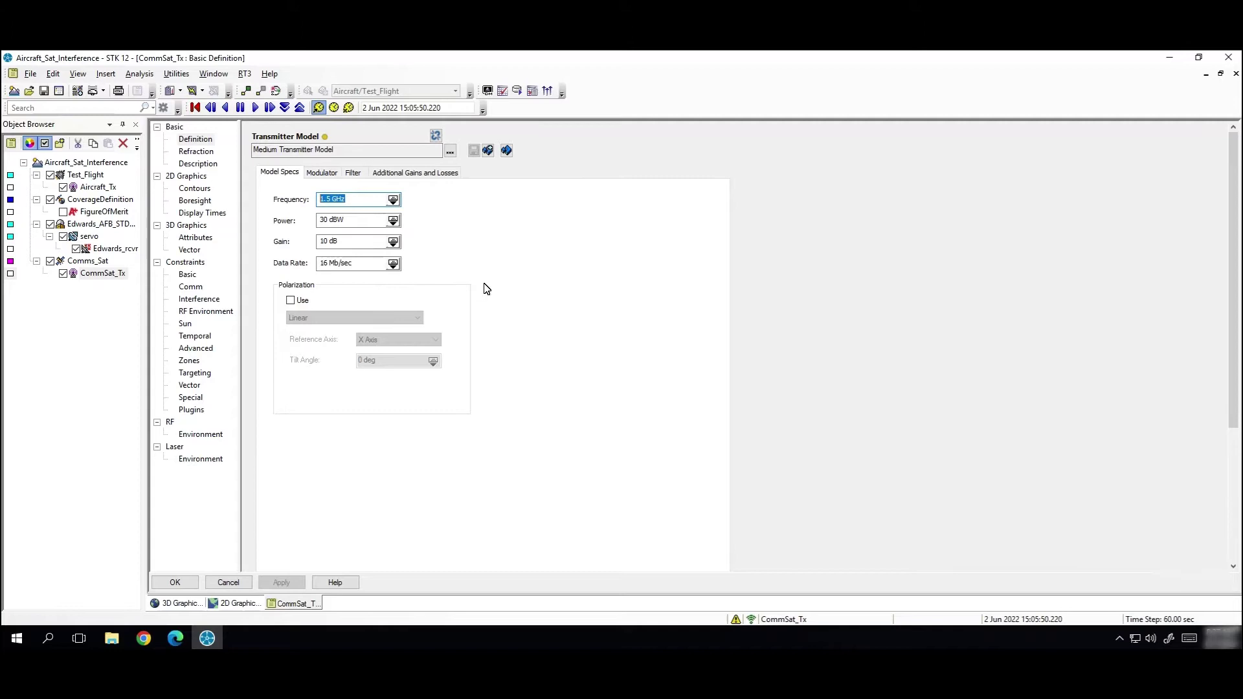
click(228, 582)
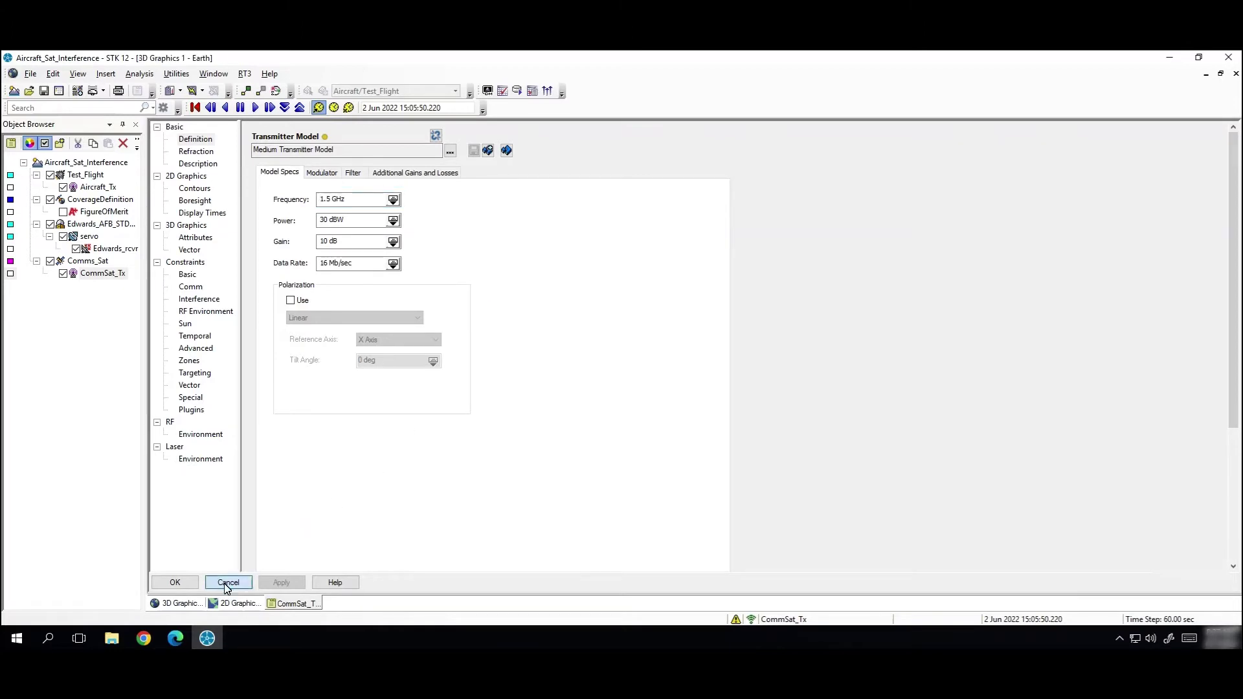
right_click(92, 187)
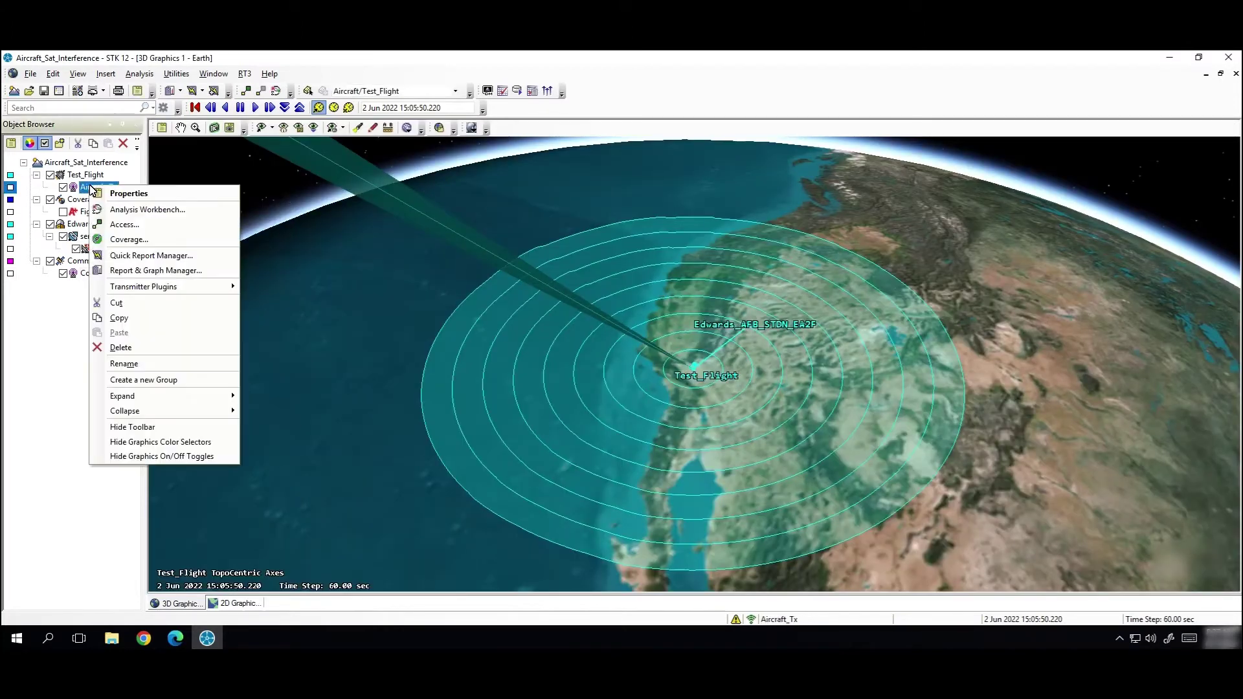
click(127, 198)
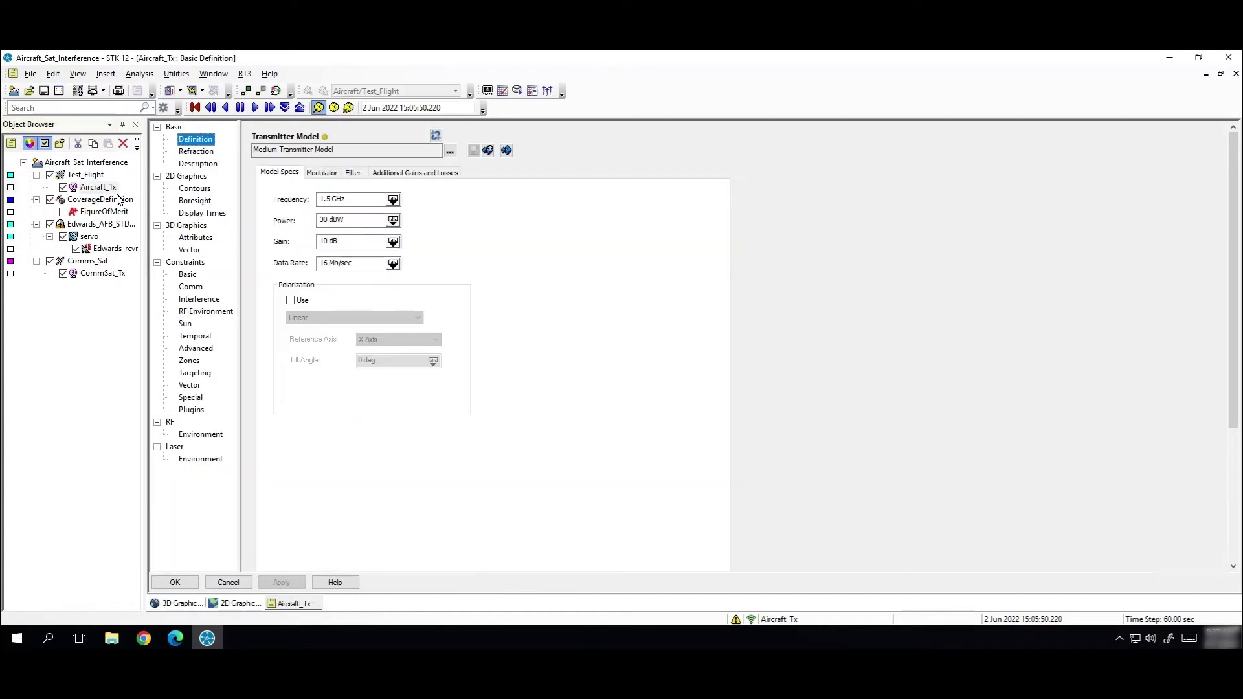
click(361, 200)
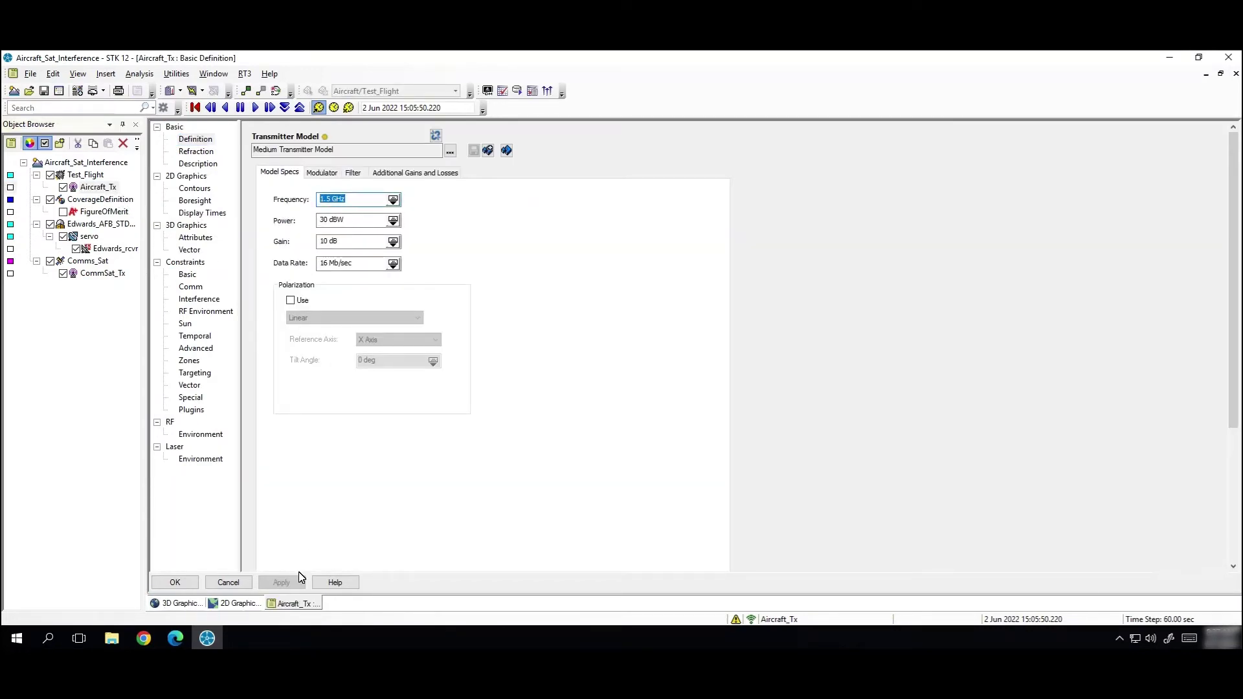
click(235, 583)
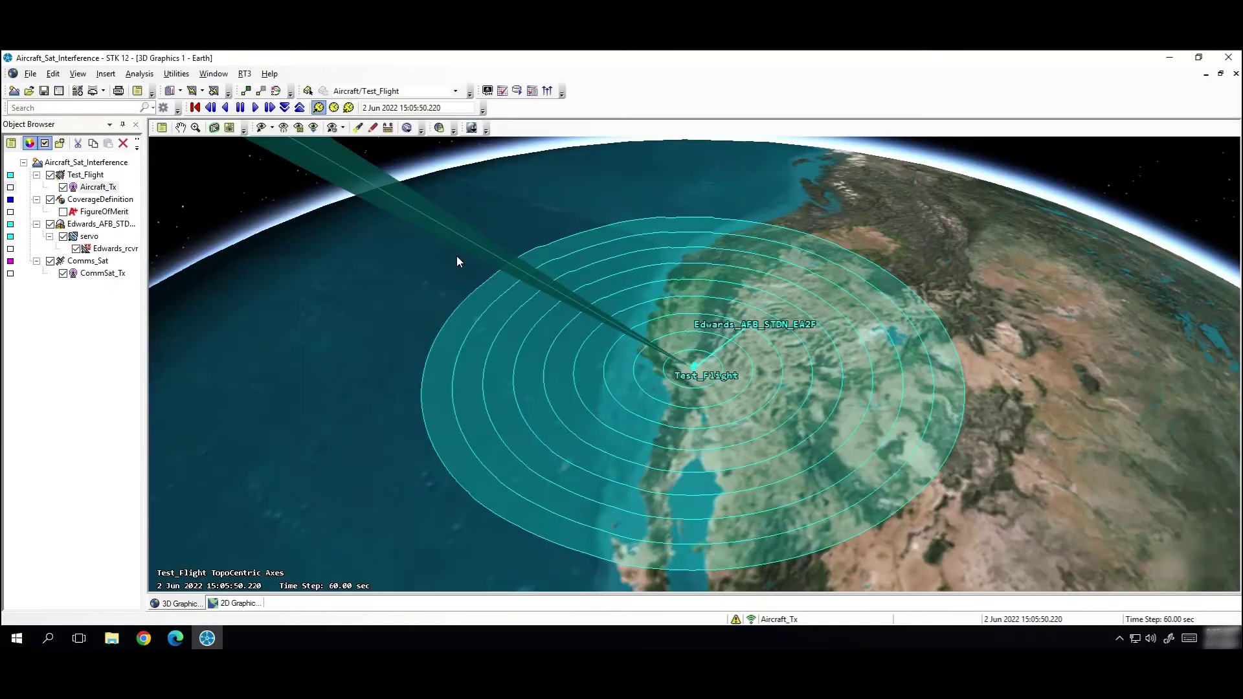
right_click(112, 249)
click(152, 256)
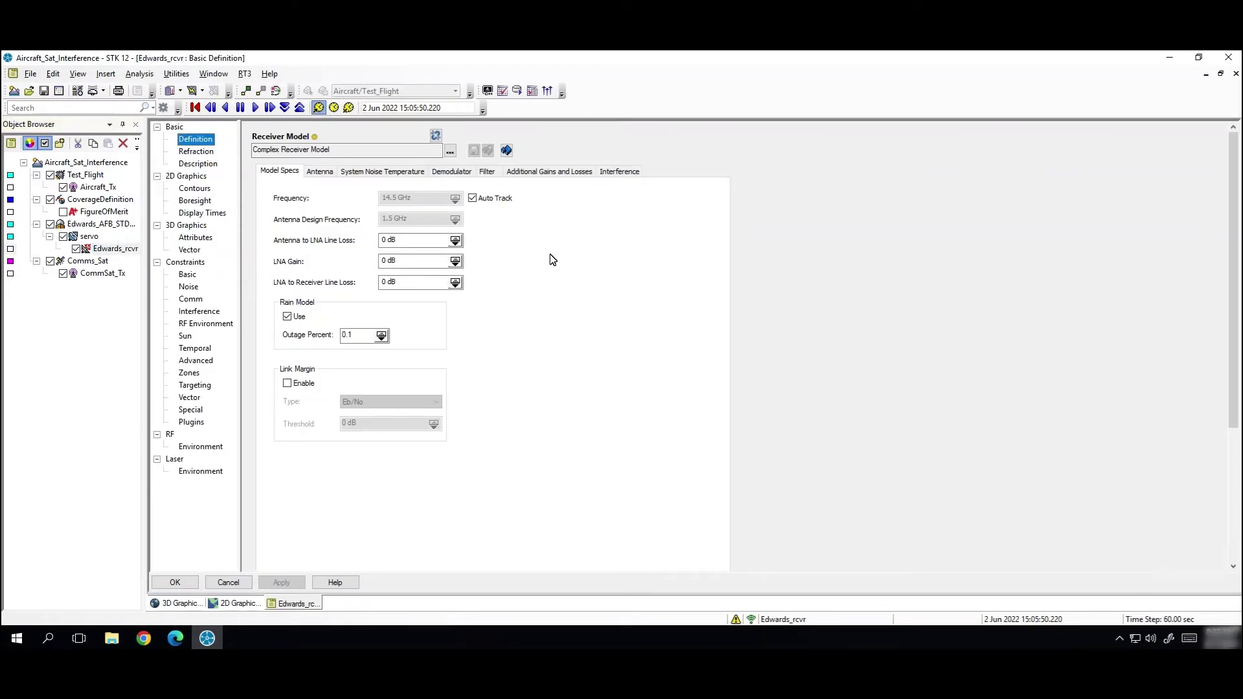
click(621, 173)
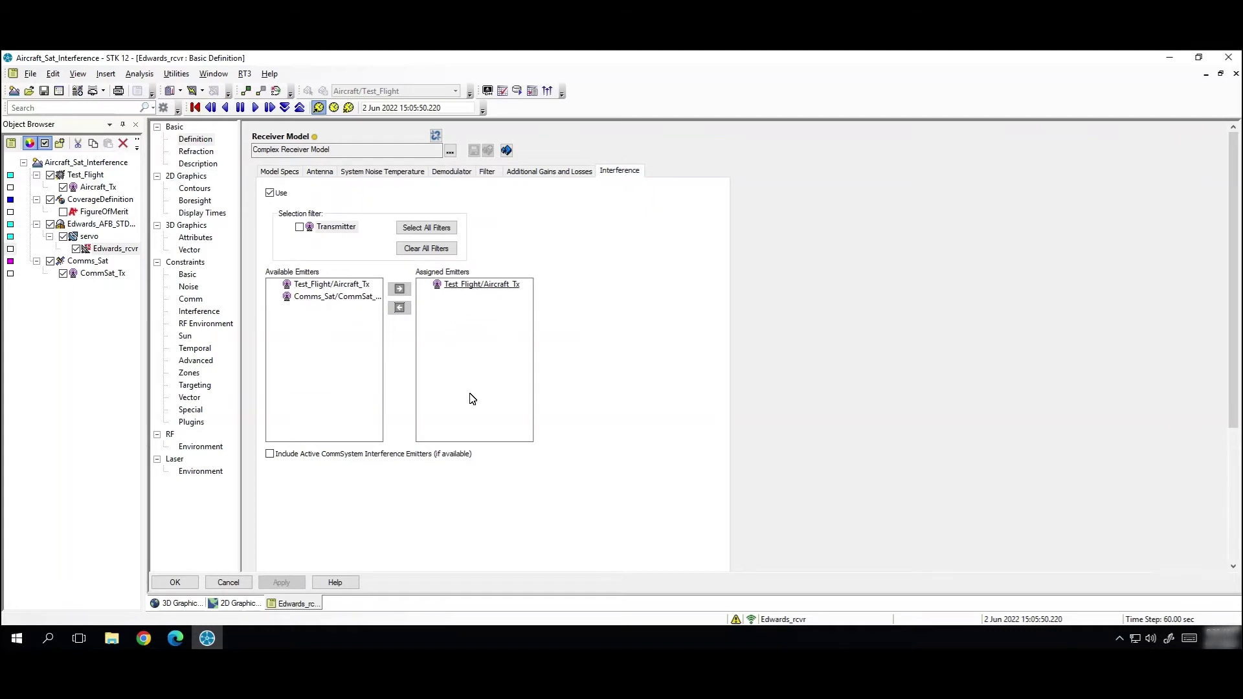
click(228, 583)
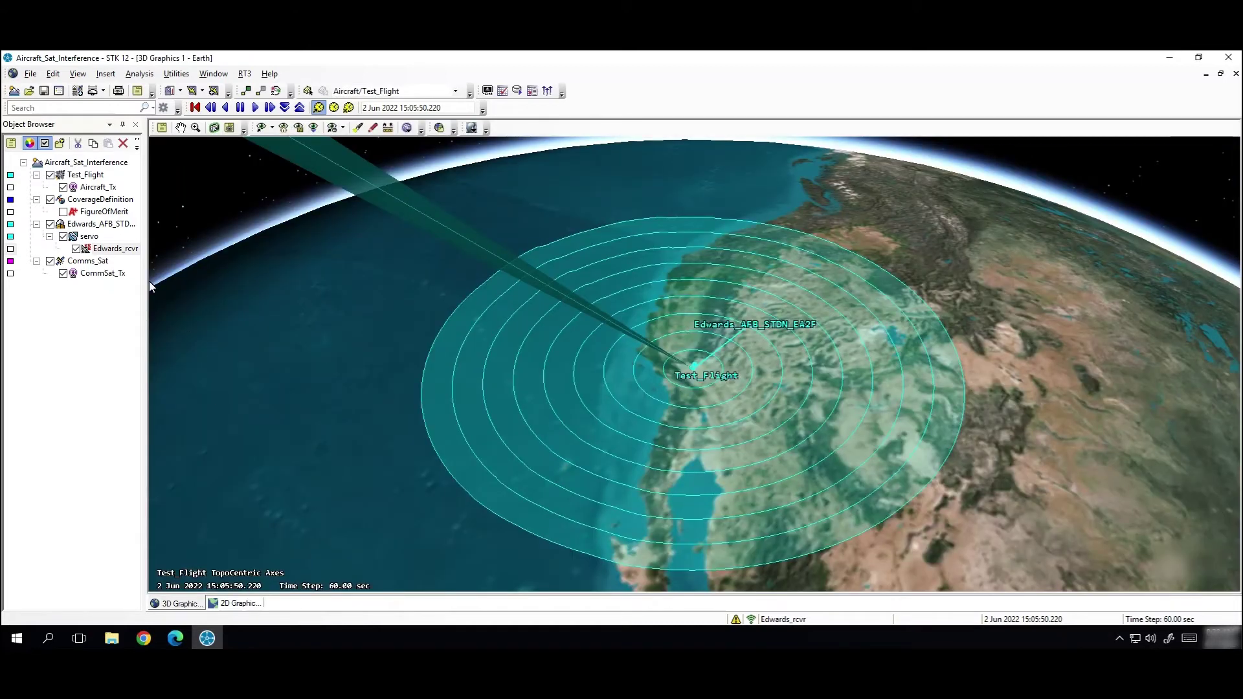
click(115, 250)
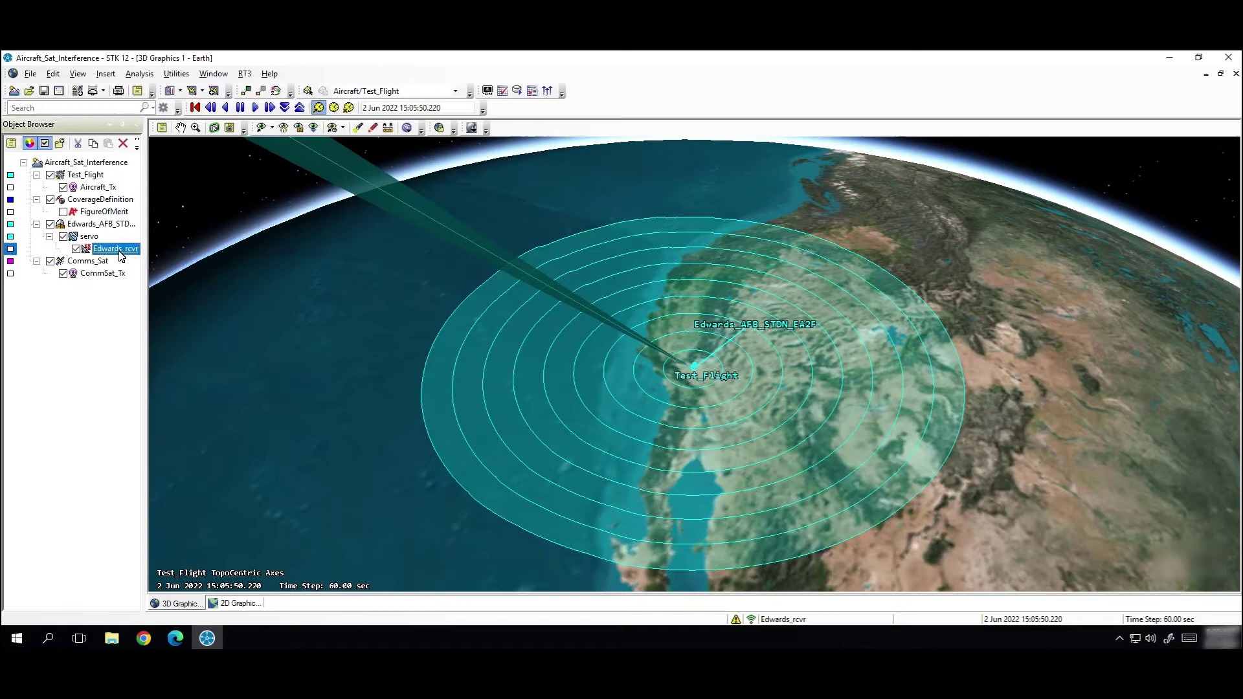
right_click(119, 255)
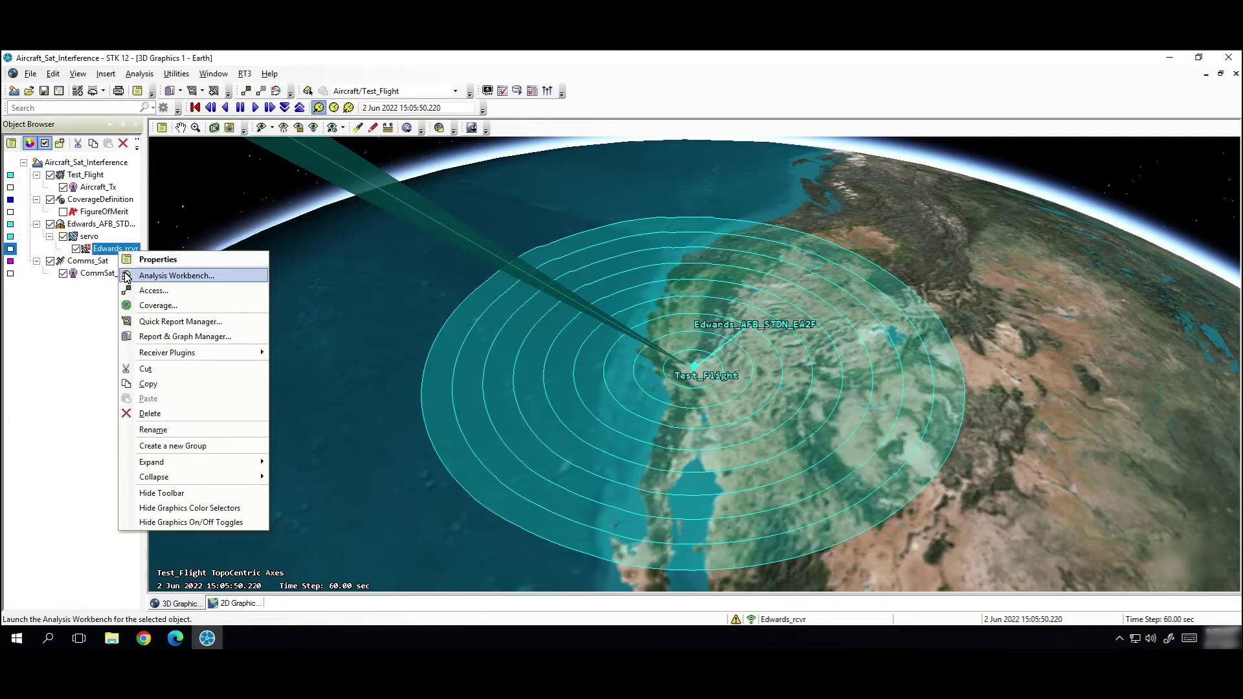
click(158, 295)
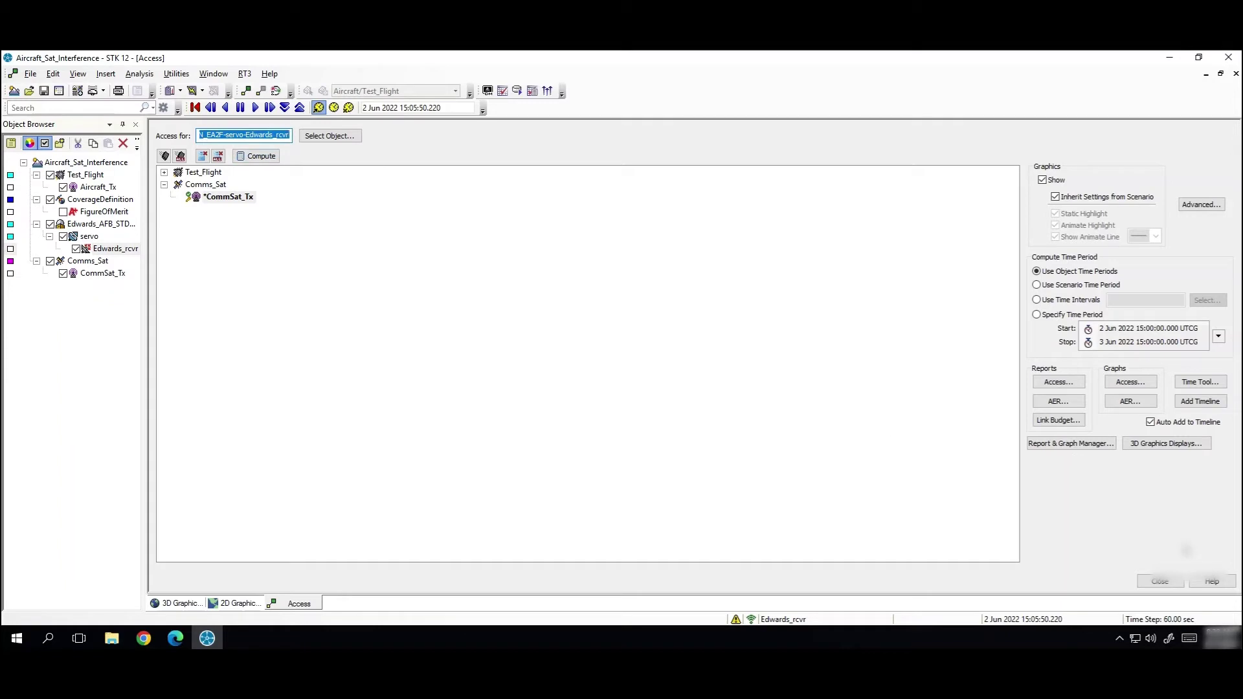
click(1159, 581)
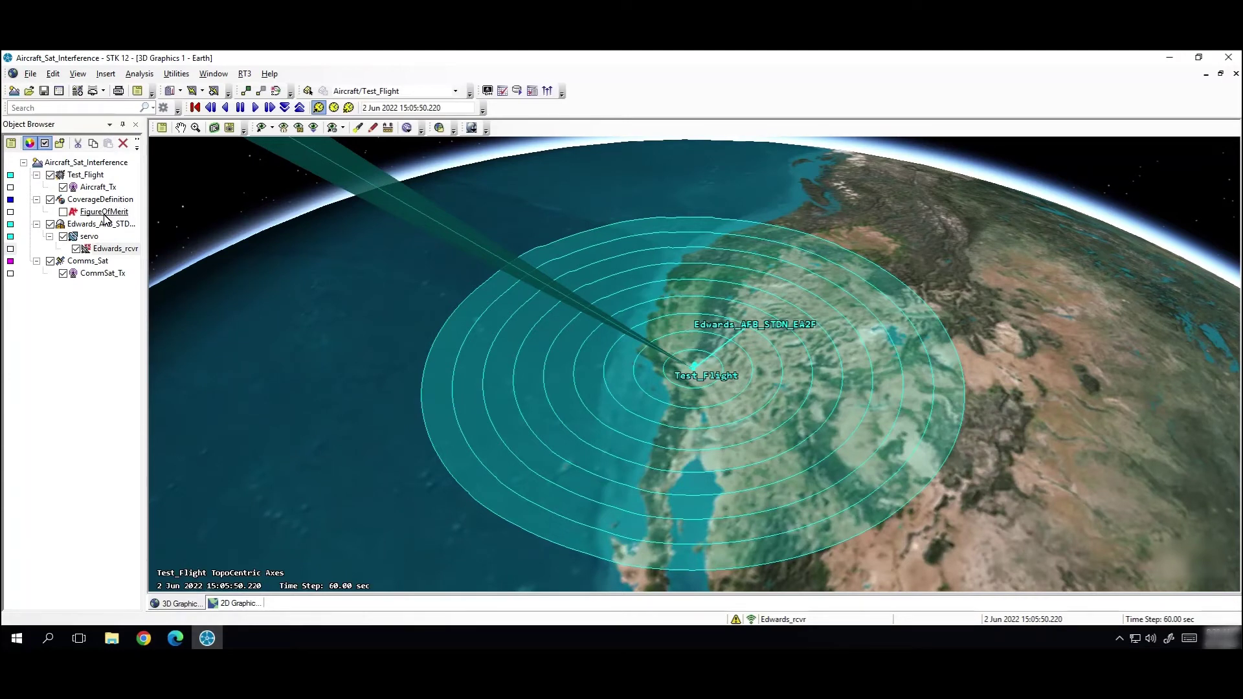
right_click(104, 200)
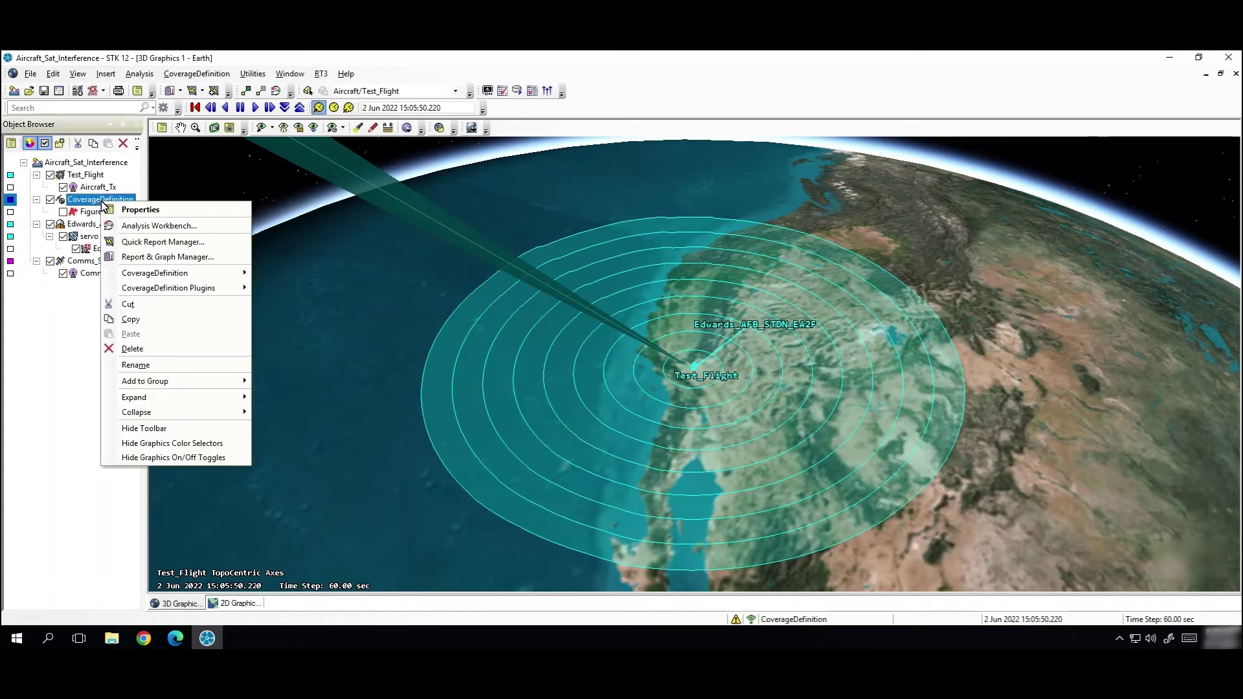
click(155, 214)
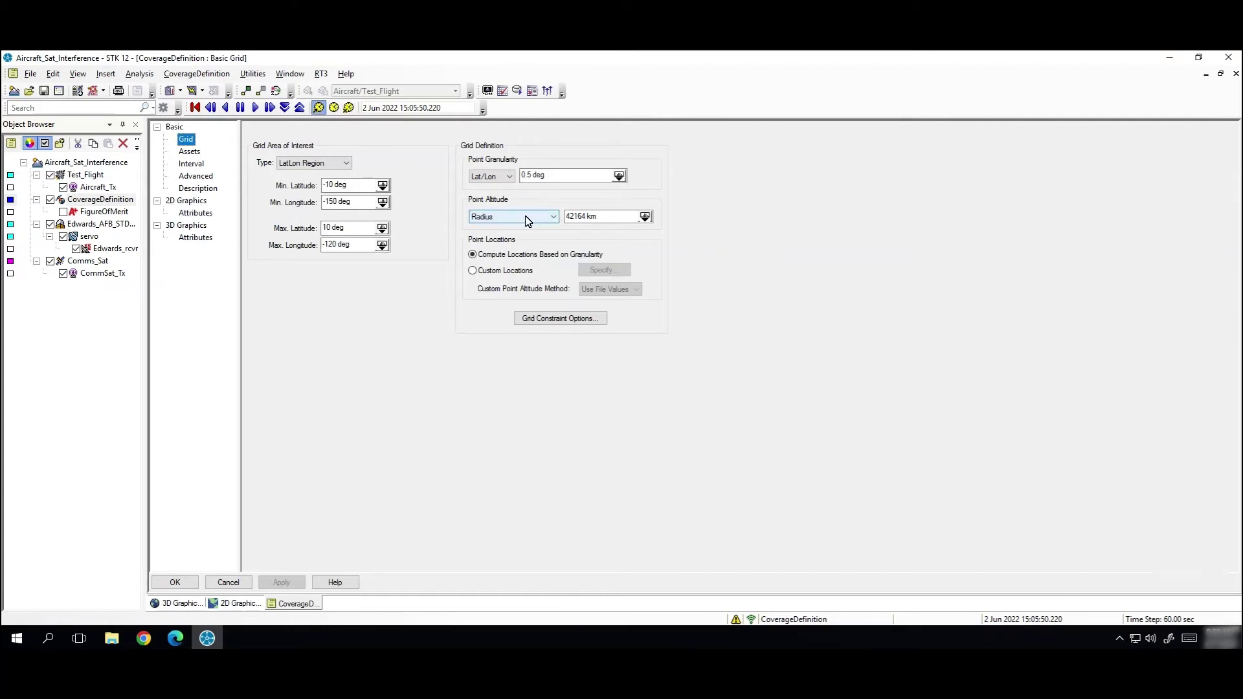
drag(599, 217, 552, 218)
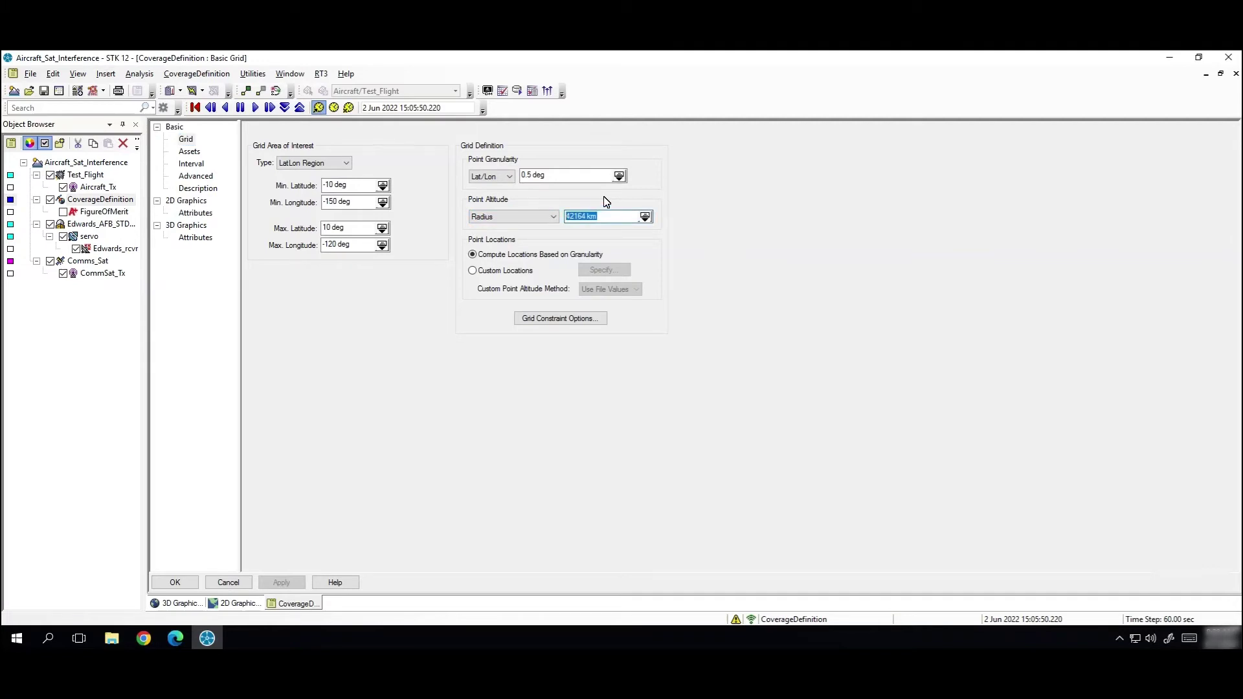
click(561, 319)
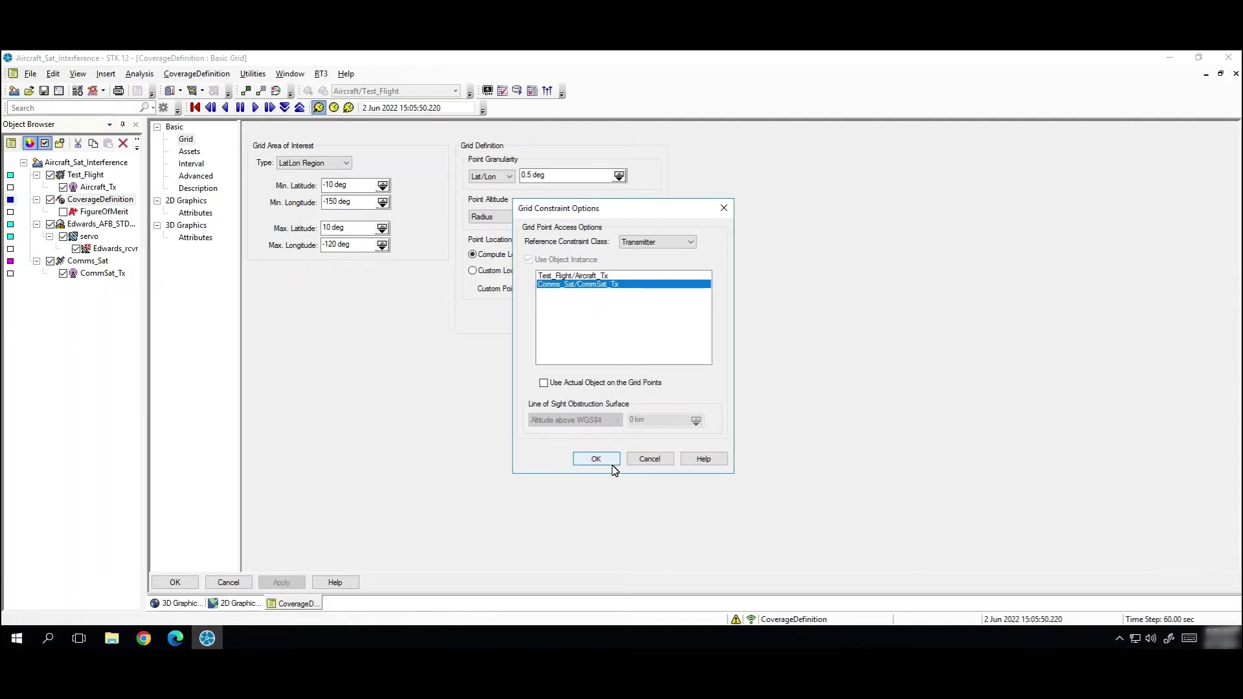
click(648, 459)
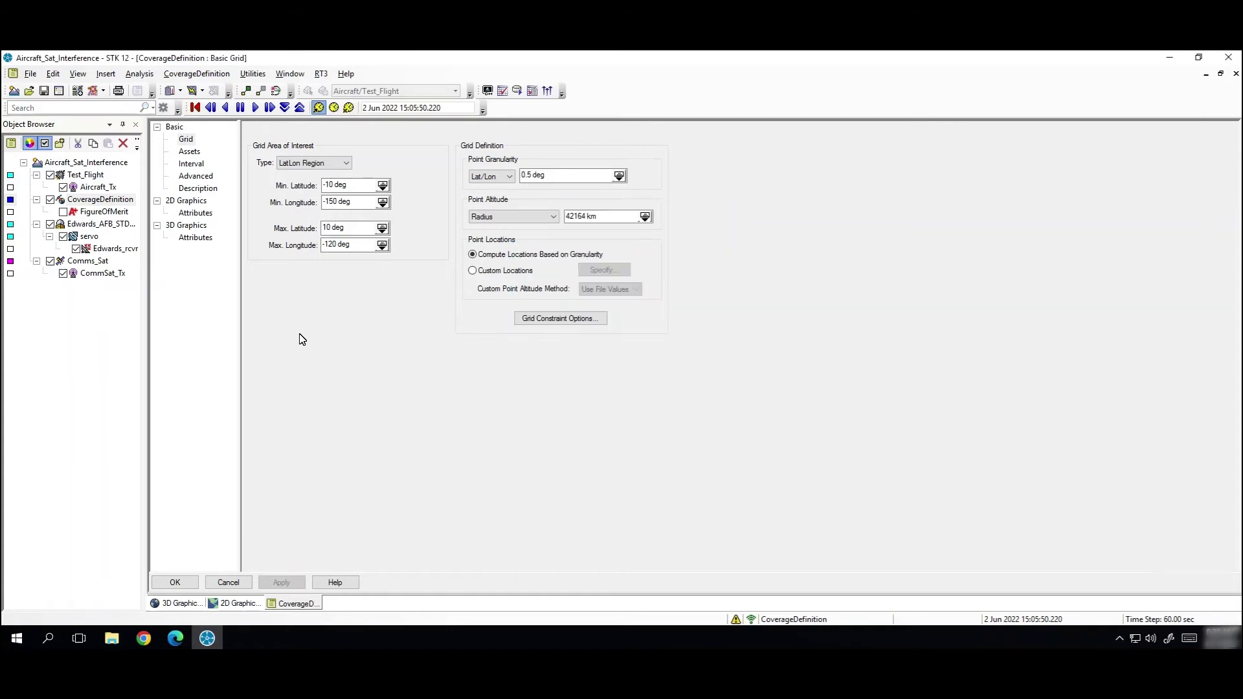
click(197, 153)
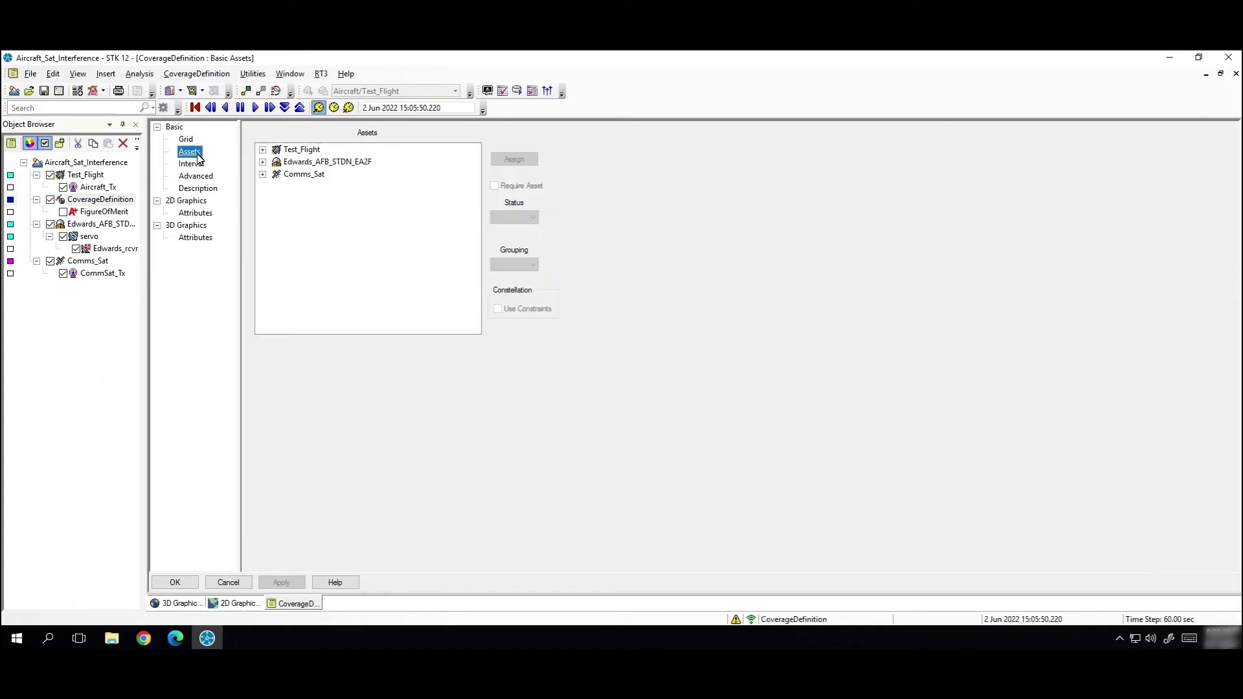
click(263, 163)
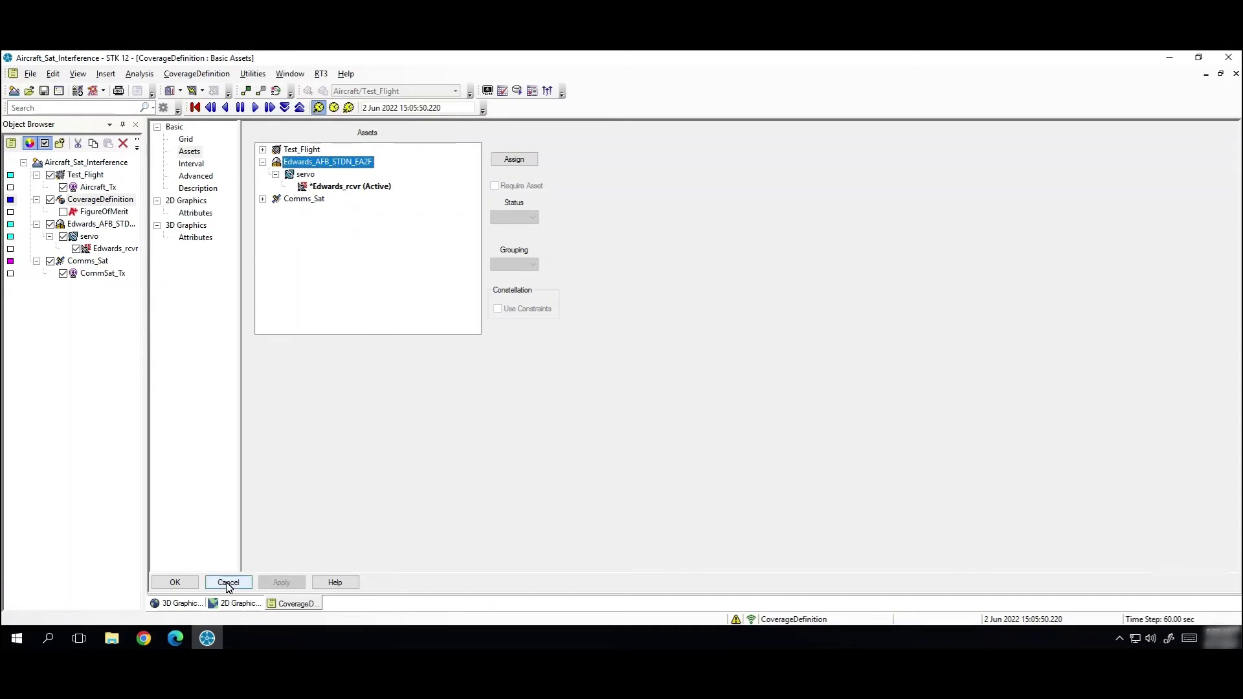
click(228, 582)
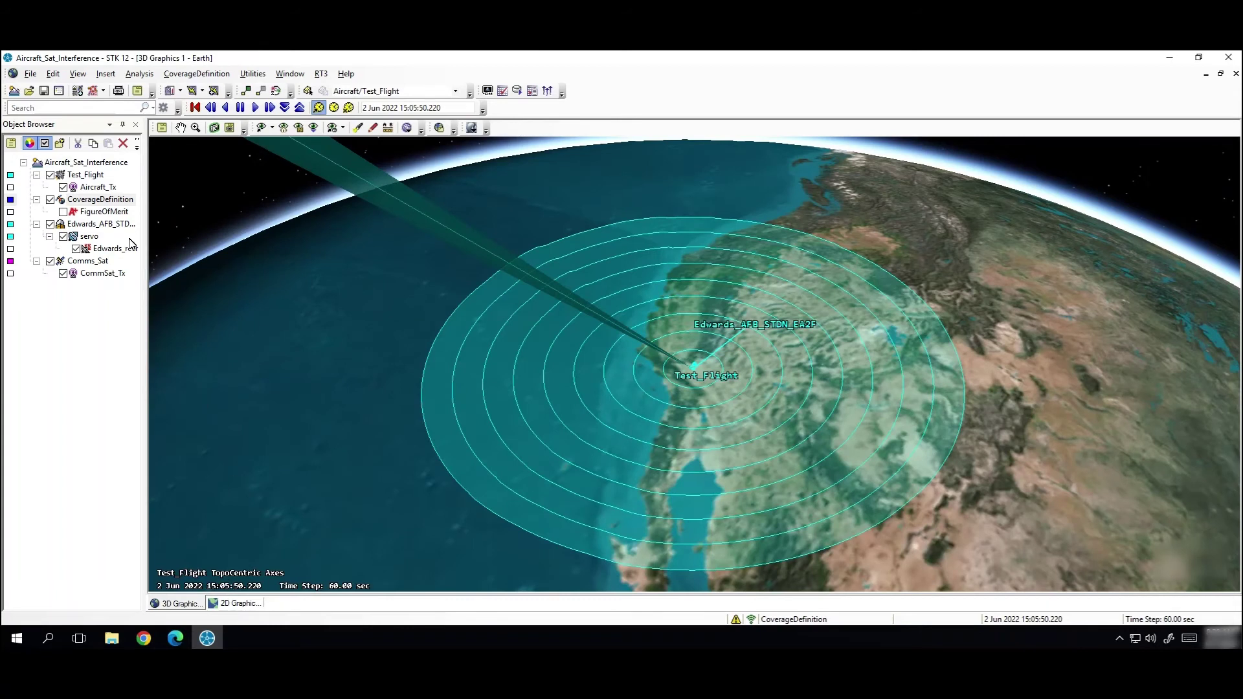
Step: Check FigureOfMerit's Eb/(No+Io) definition in its properties, then go to 2D Graphics Animation settings
click(116, 216)
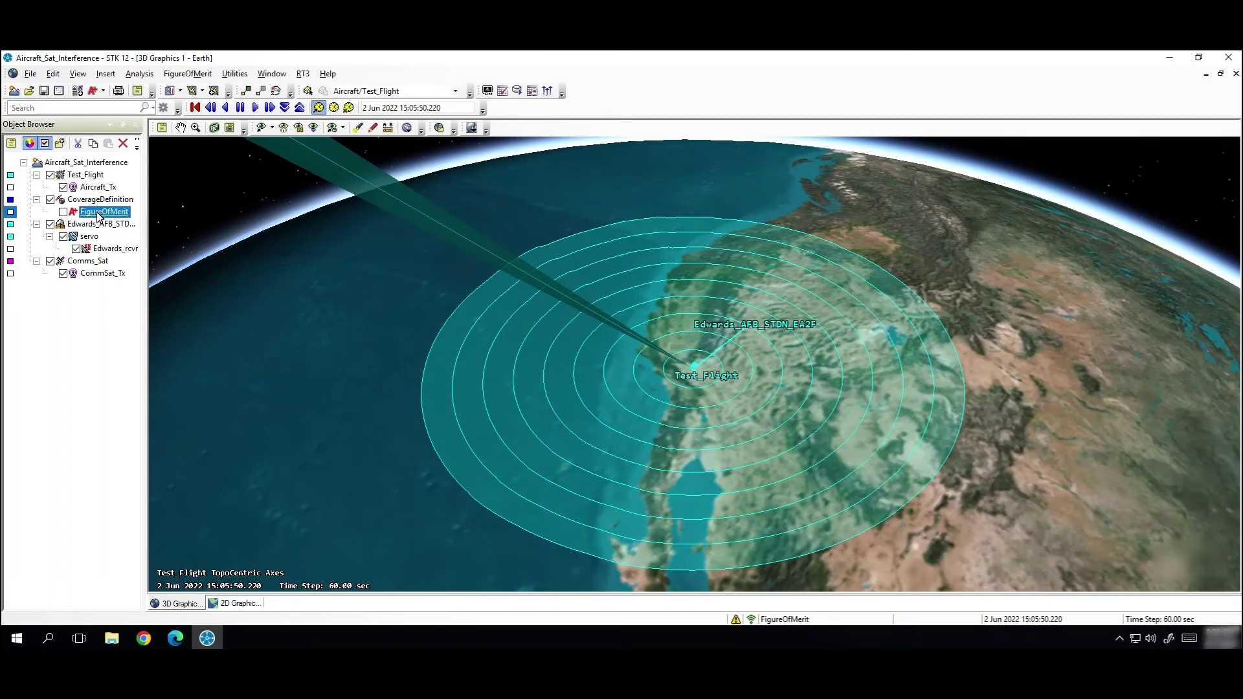
right_click(99, 216)
click(146, 222)
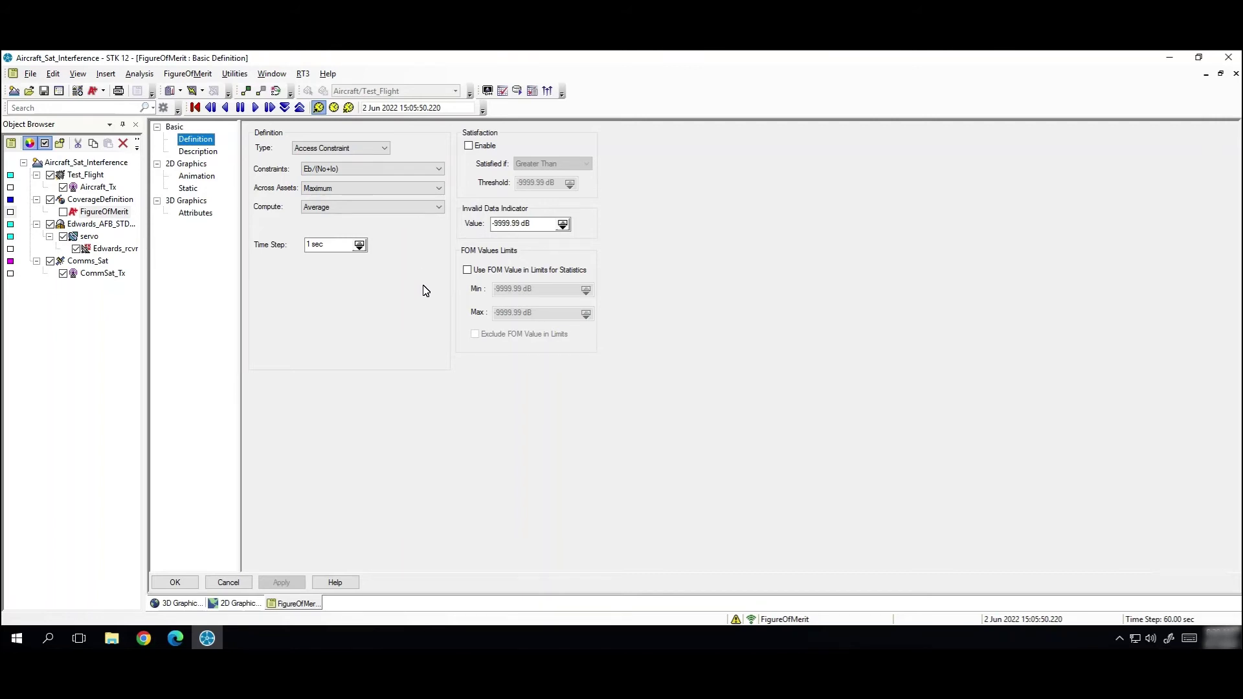
click(214, 181)
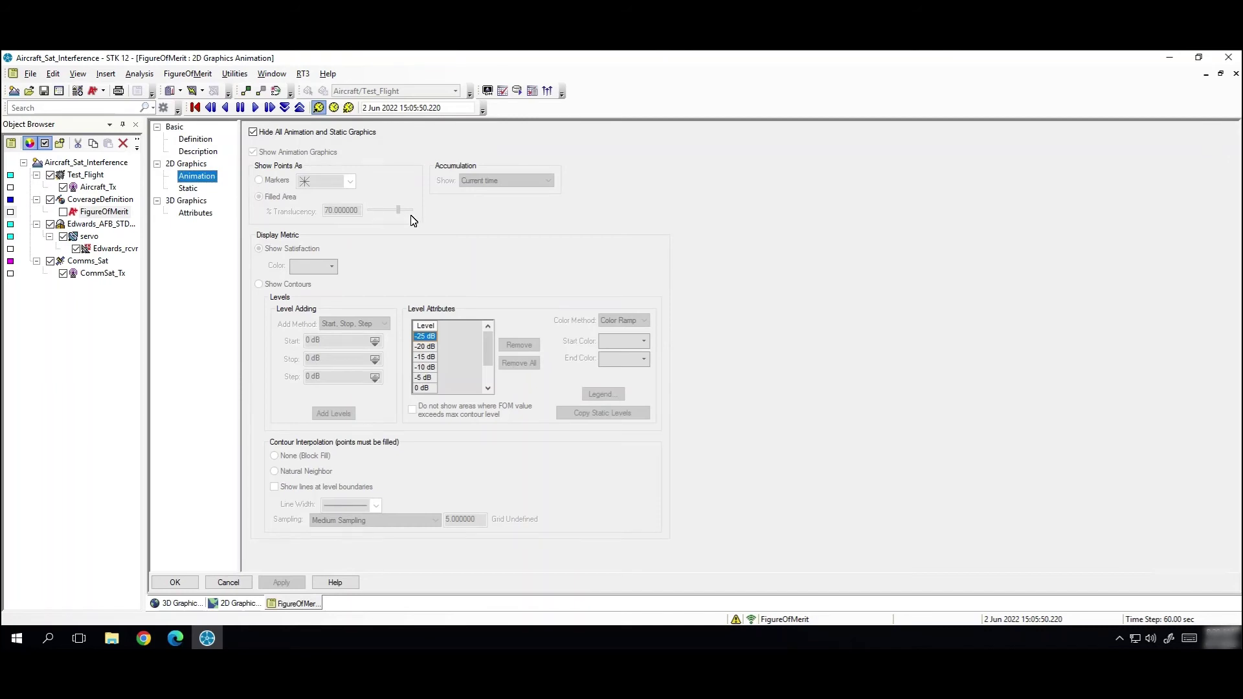
Step: Enable FigureOfMerit contours and show their Eb/(No+Io) legend at 3D pixel location 5, 5
click(253, 133)
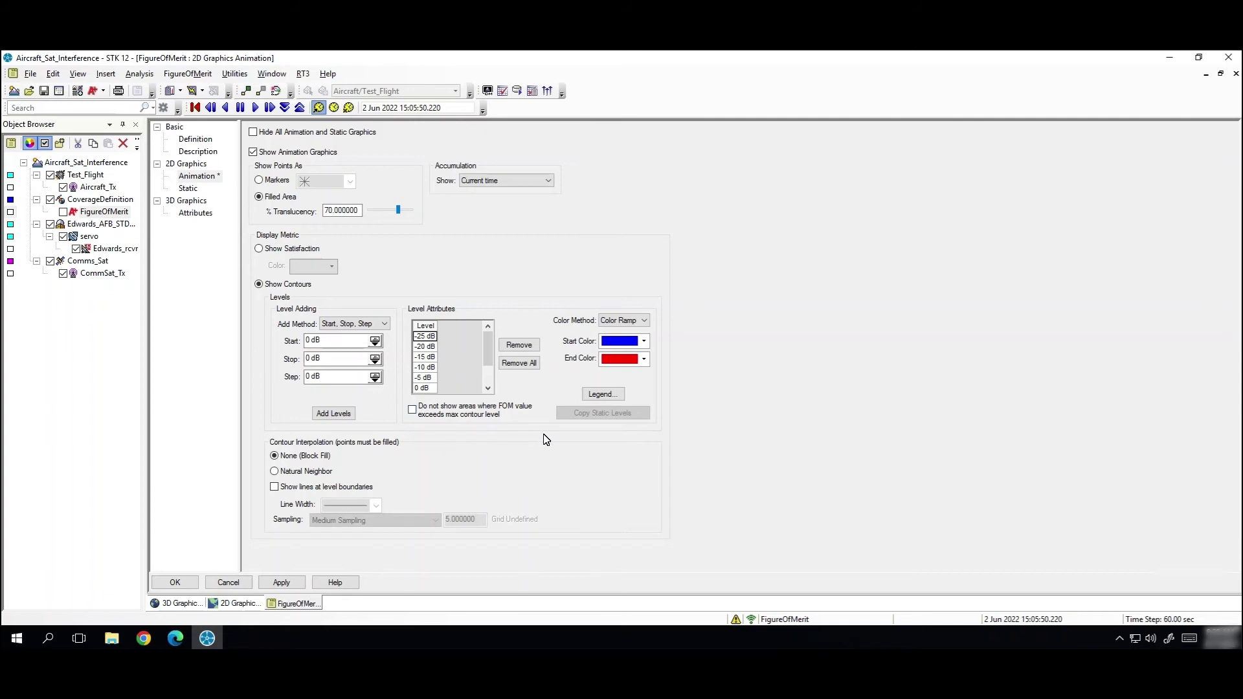
click(601, 395)
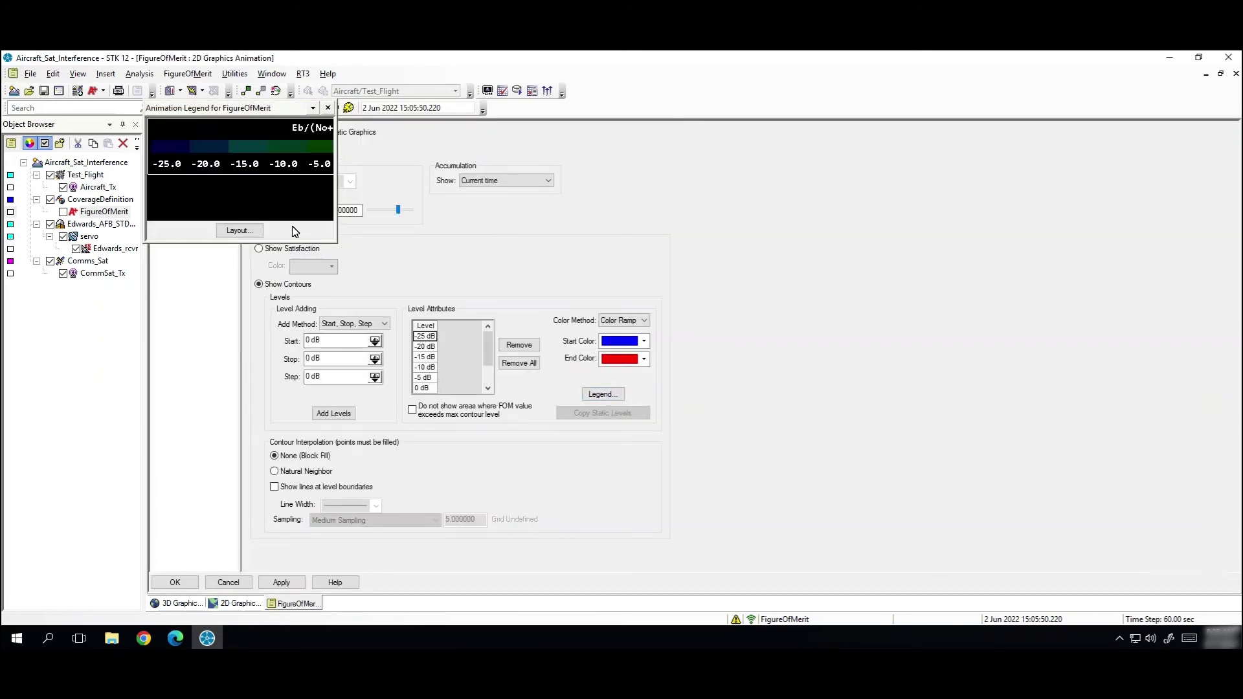
click(236, 233)
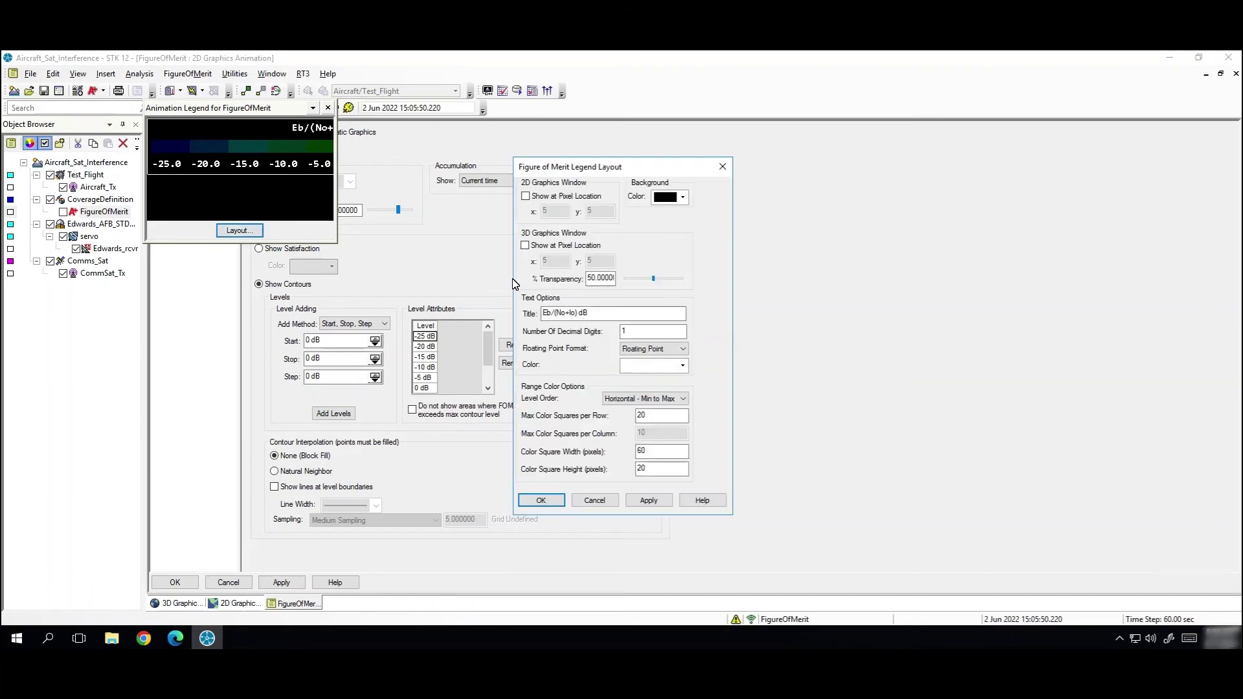
click(526, 246)
click(540, 500)
click(176, 583)
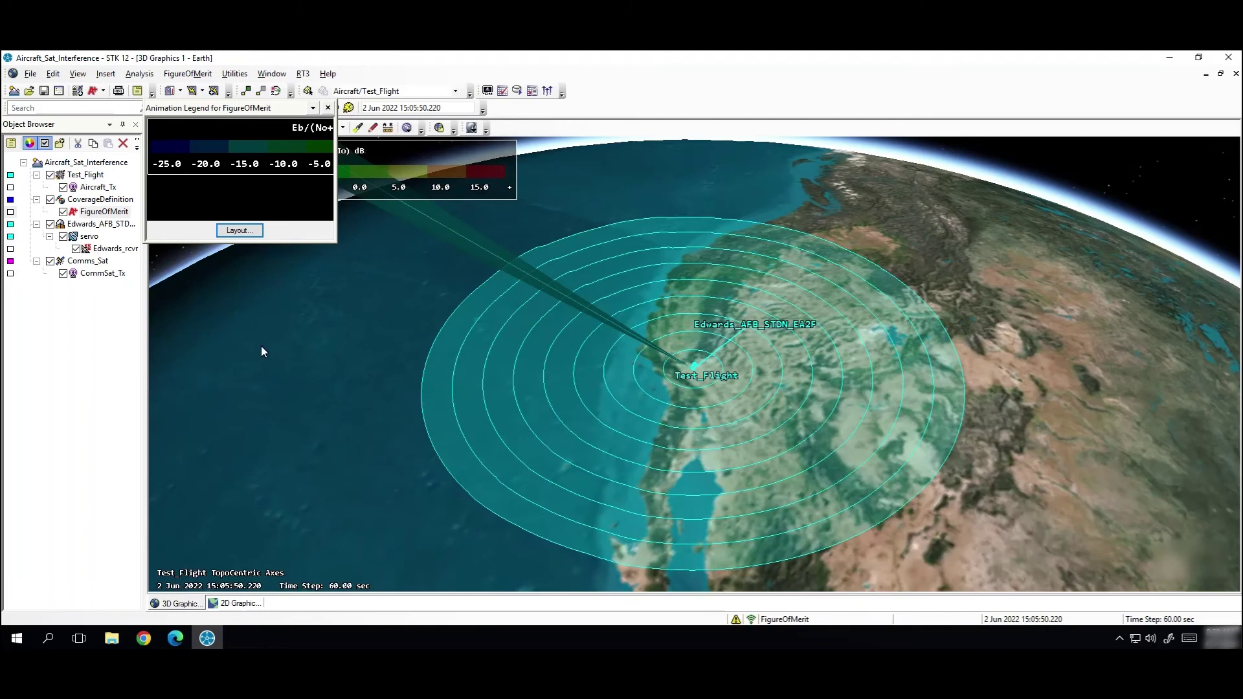
Step: Close the separate FigureOfMerit Animation Legend window
click(328, 107)
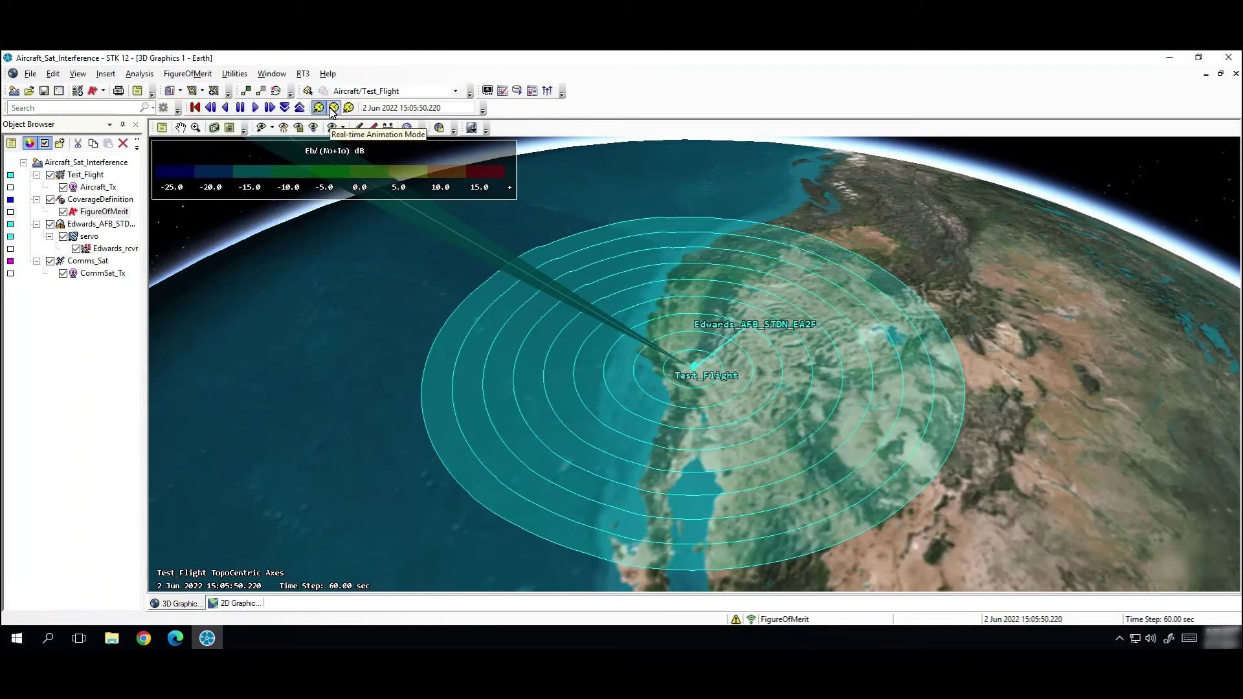